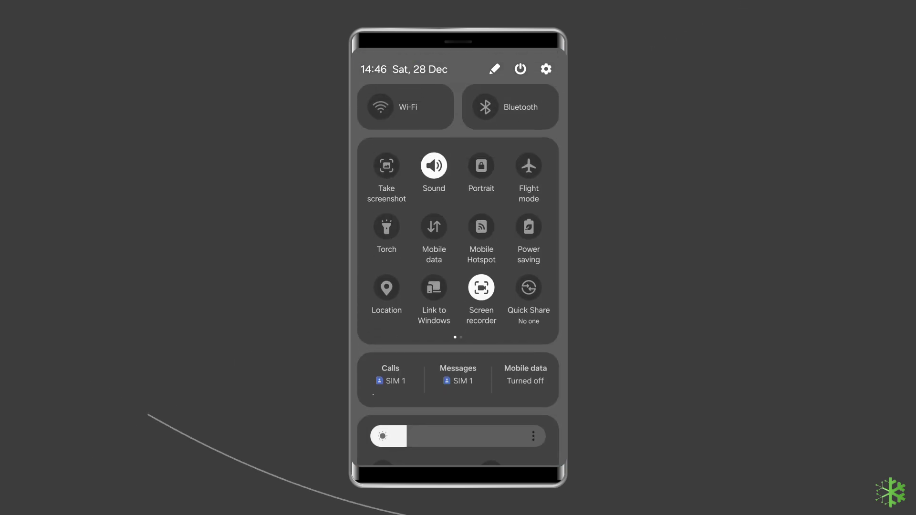
Switch the Flight mode toggle off under Settings > Connections.
left_click(545, 69)
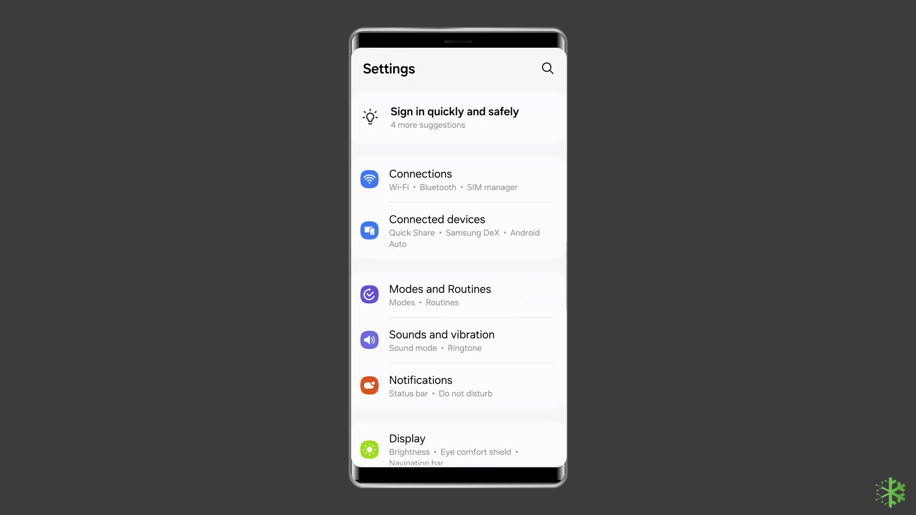
left_click(483, 183)
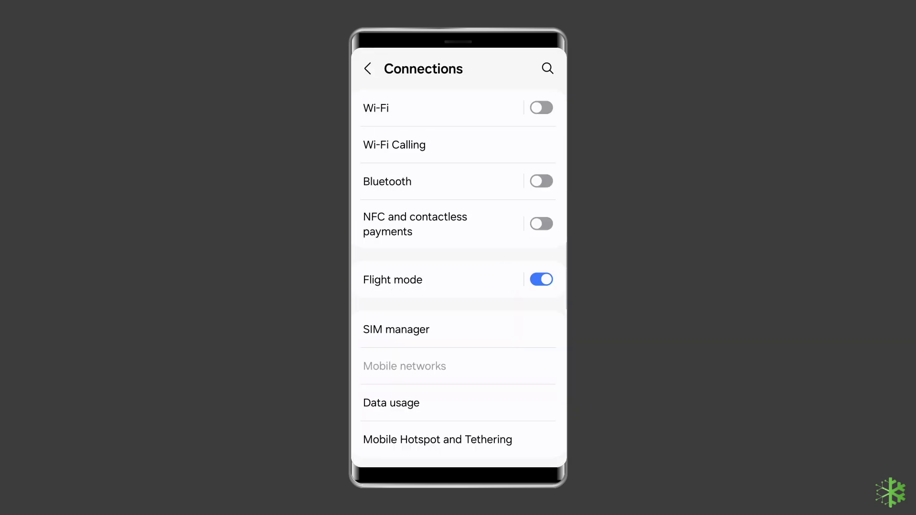
left_click(541, 280)
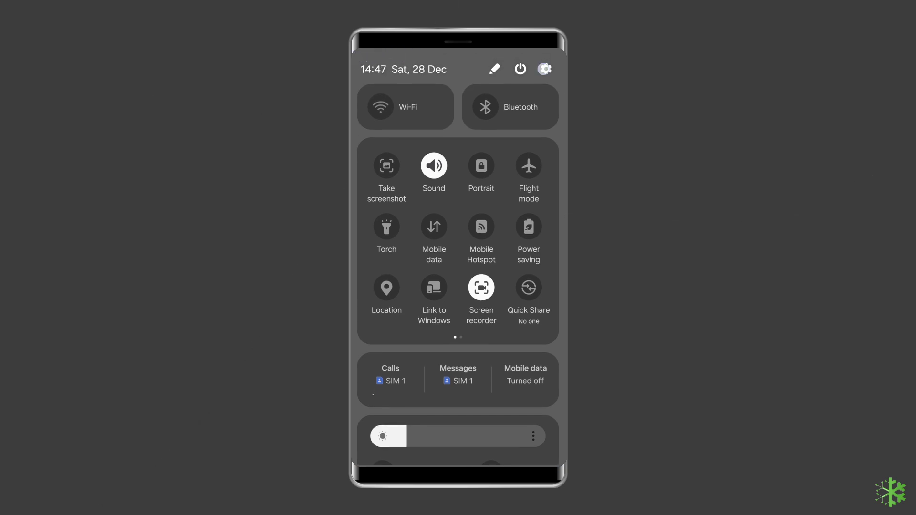
Switch off the Do not disturb toggle under Settings > Notifications.
left_click(544, 69)
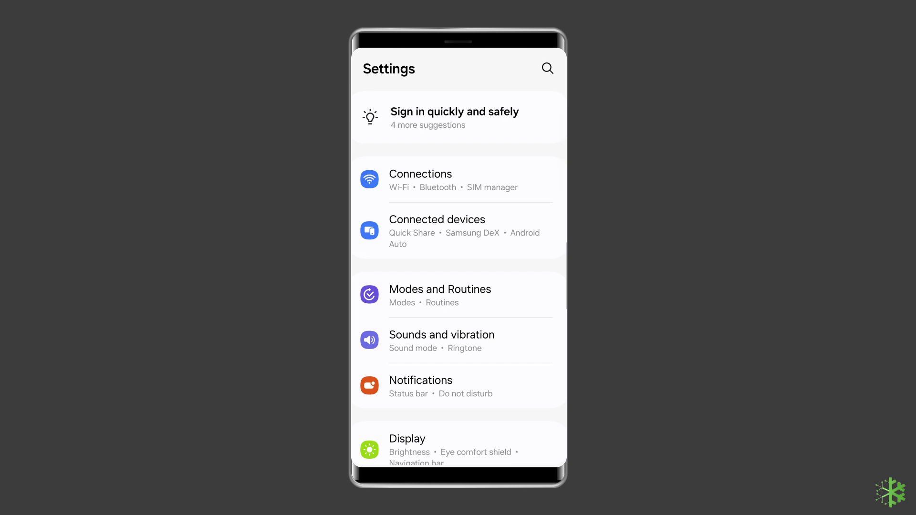
left_click(420, 398)
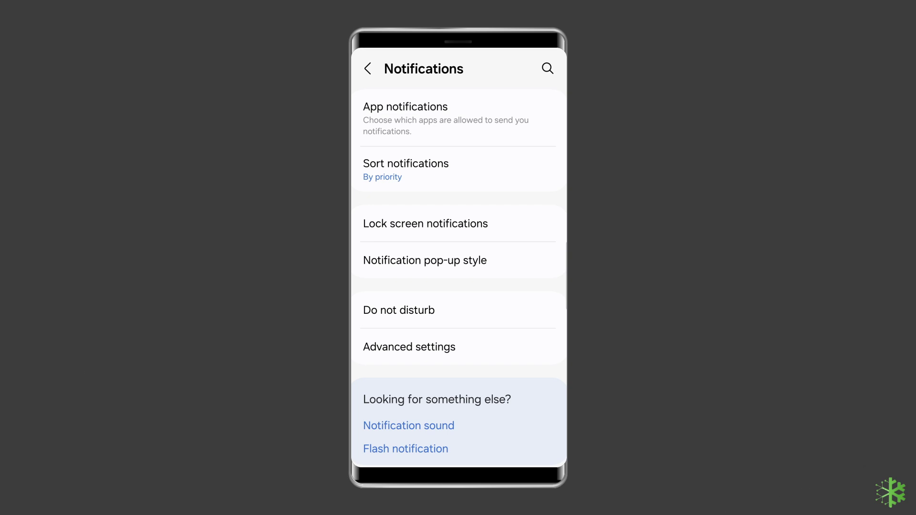
left_click(459, 316)
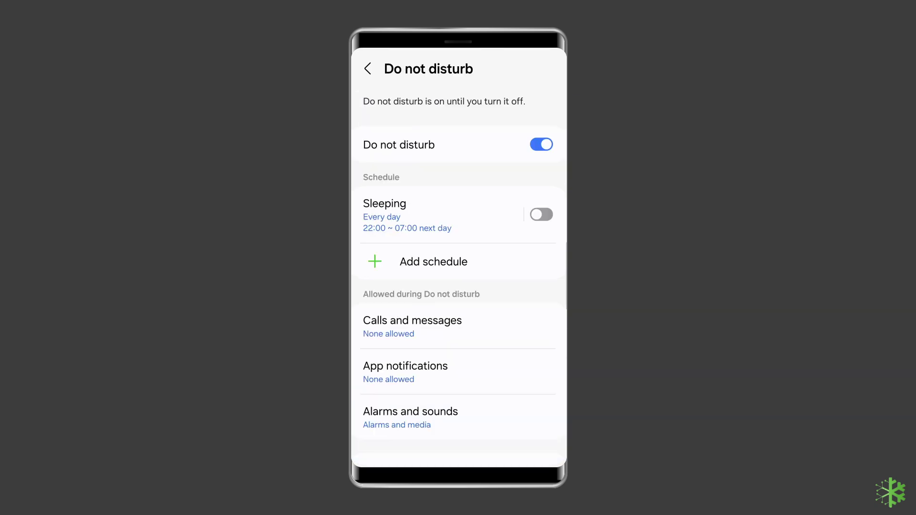
left_click(542, 145)
left_click(542, 164)
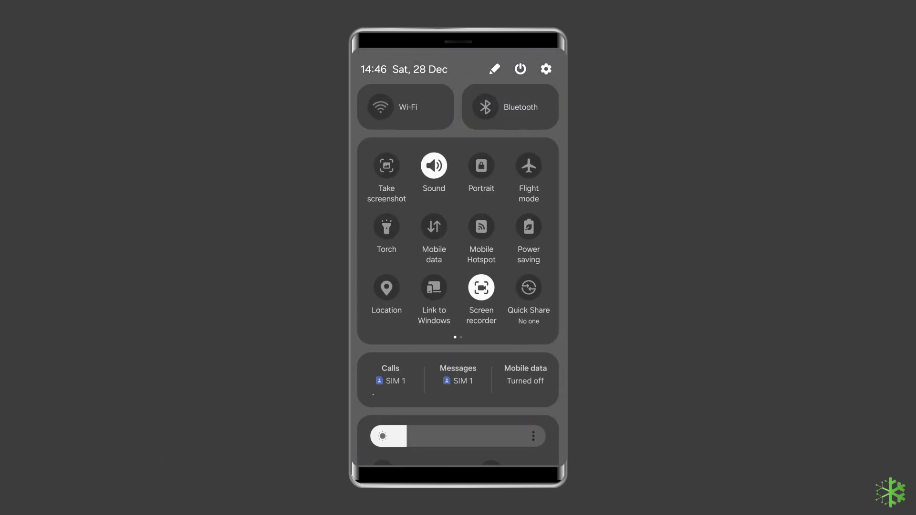
Turn off SIM 2 in the Connections SIM manager and confirm Turn off.
left_click(546, 69)
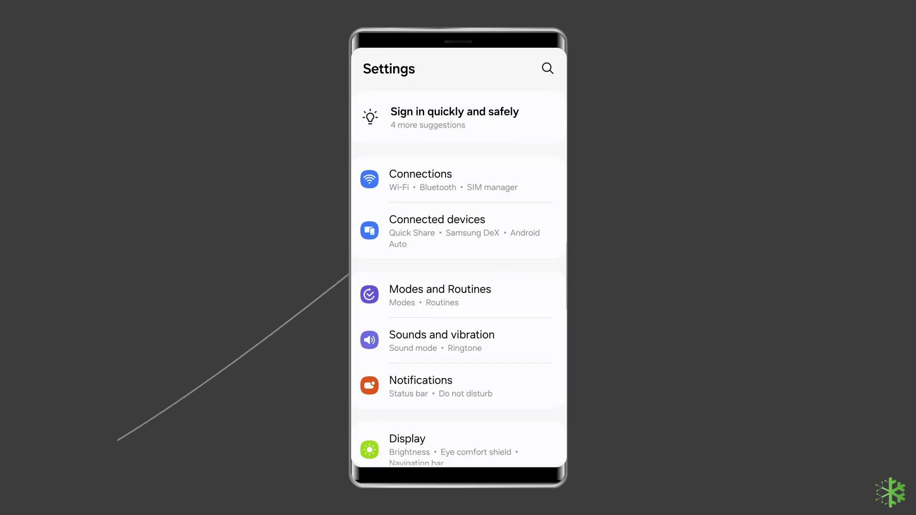
left_click(483, 184)
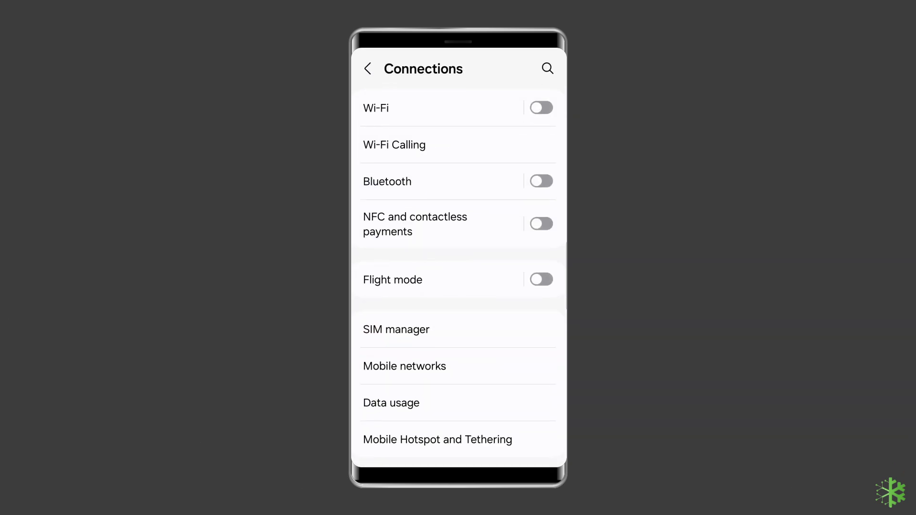
left_click(440, 332)
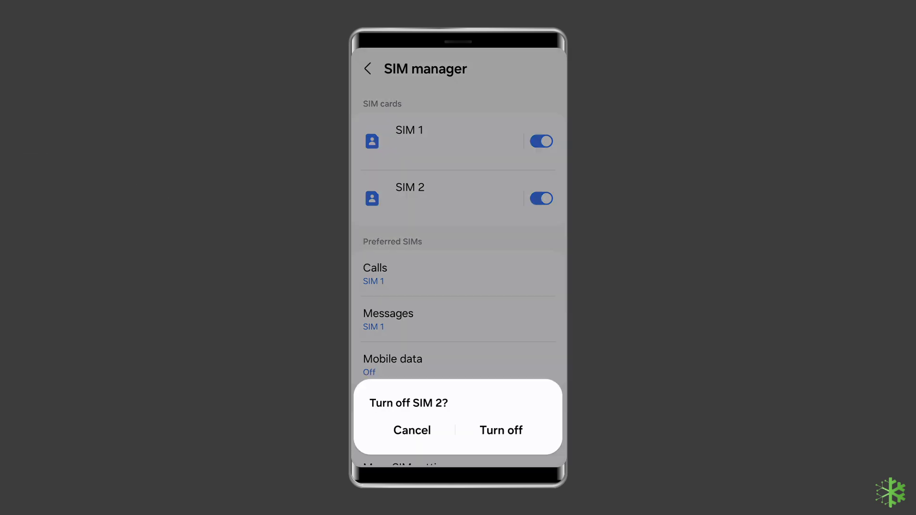
left_click(506, 425)
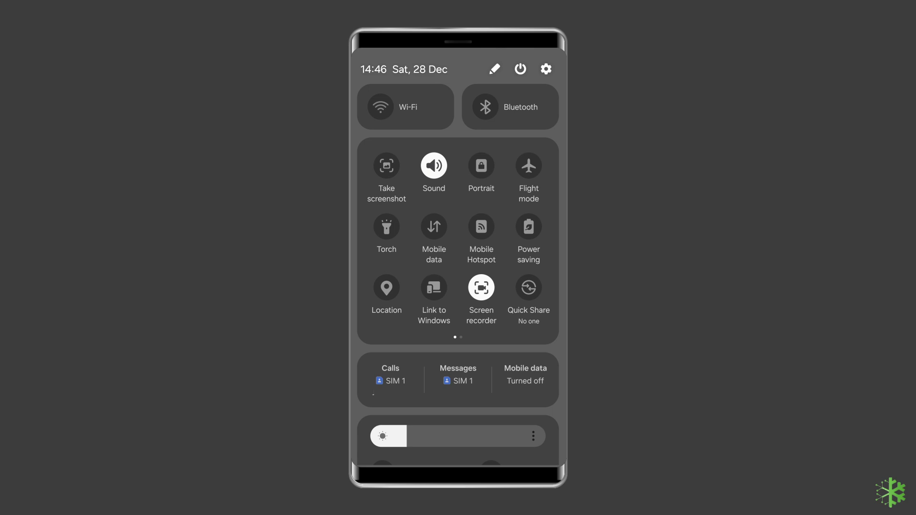
Switch off the SIM 1 and SIM 2 toggles under Connections > Wi-Fi Calling.
left_click(546, 69)
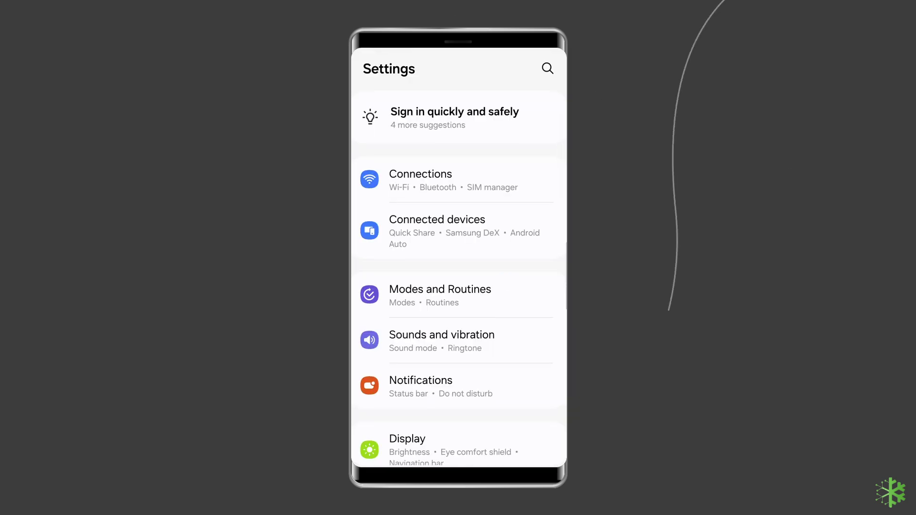
left_click(420, 181)
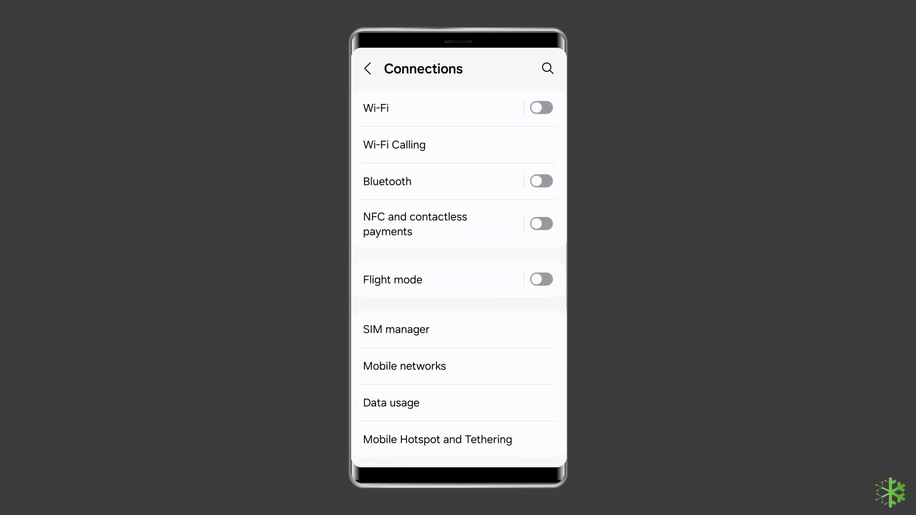
left_click(492, 136)
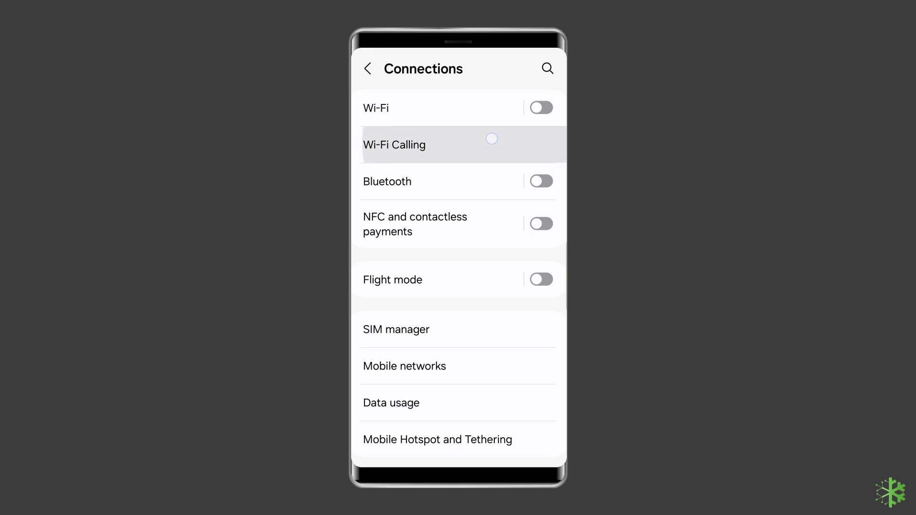
left_click(541, 288)
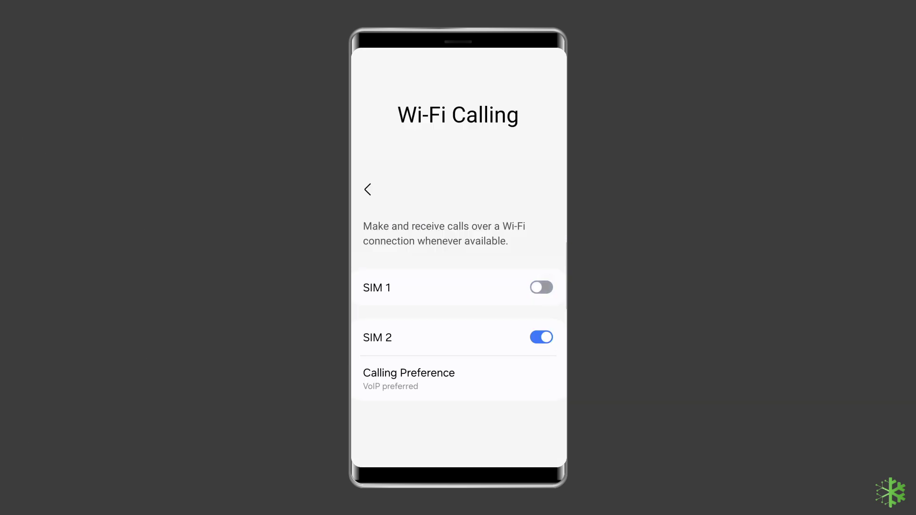
left_click(544, 337)
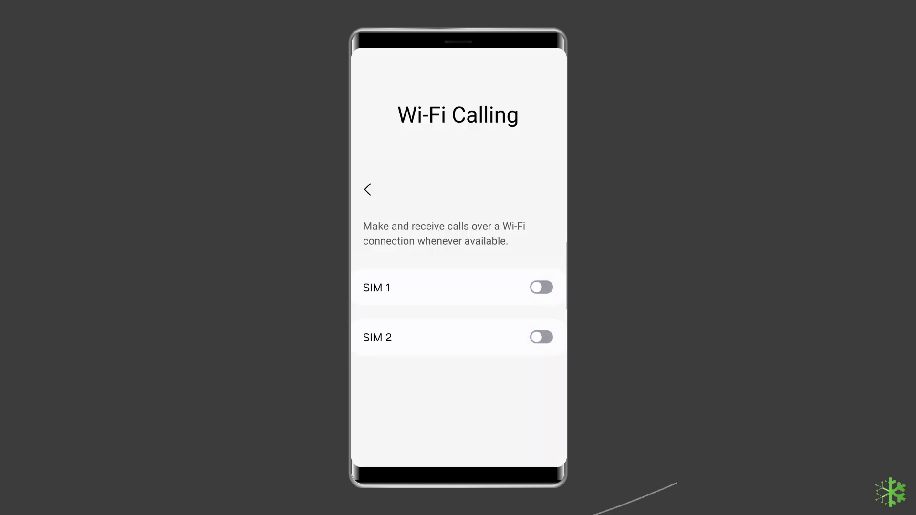